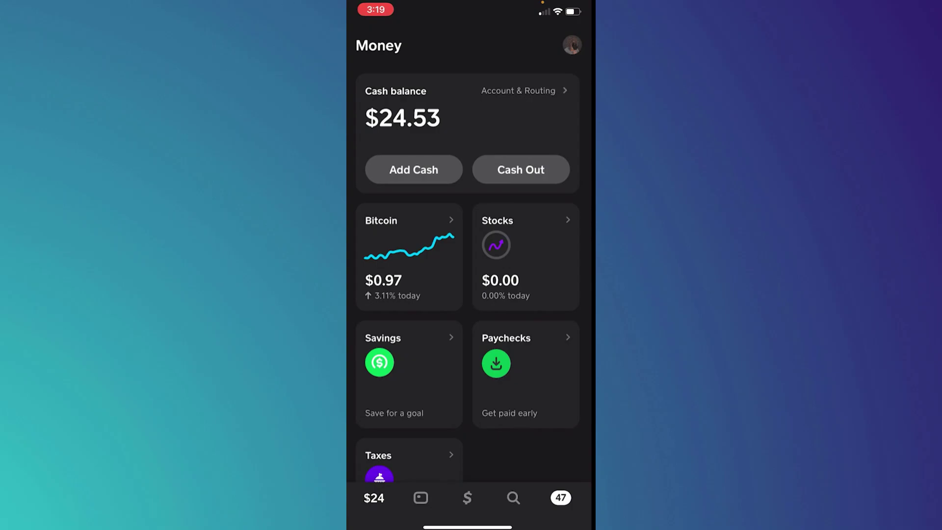
# Open the Bitcoin balance details, then go to the account deposit page
pyautogui.click(409, 255)
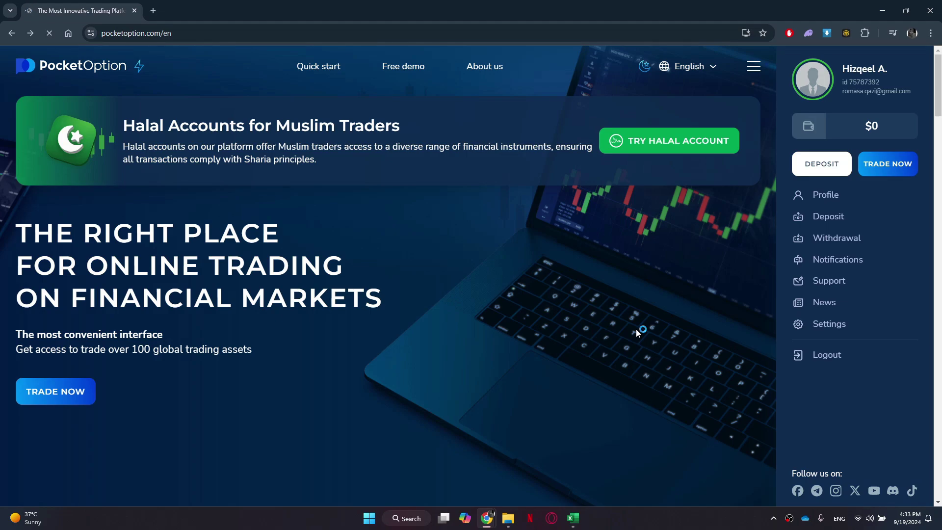
pyautogui.click(820, 178)
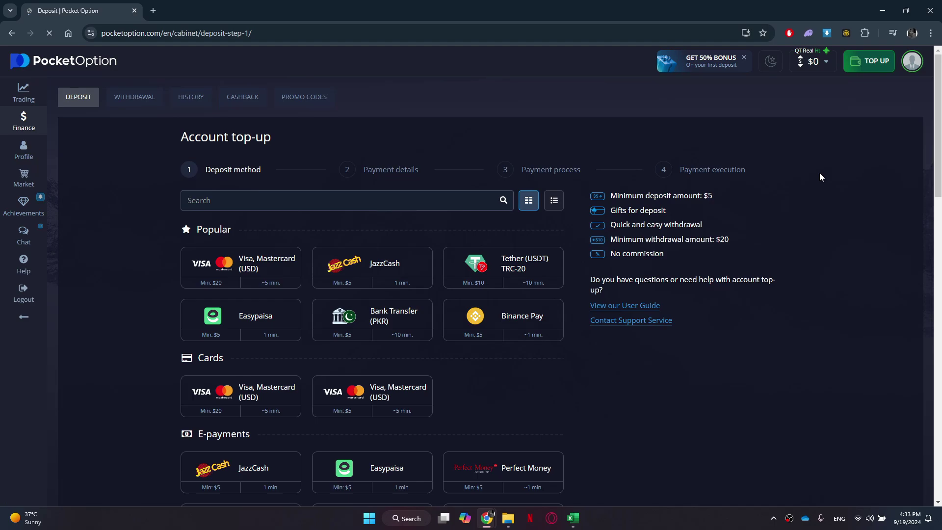
pyautogui.scroll(-5, 467, 354)
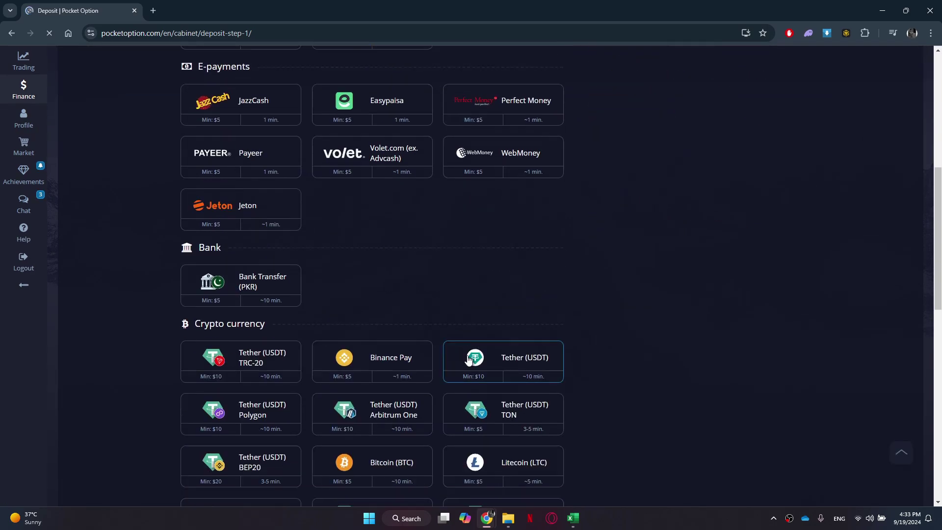
pyautogui.scroll(-2, 441, 355)
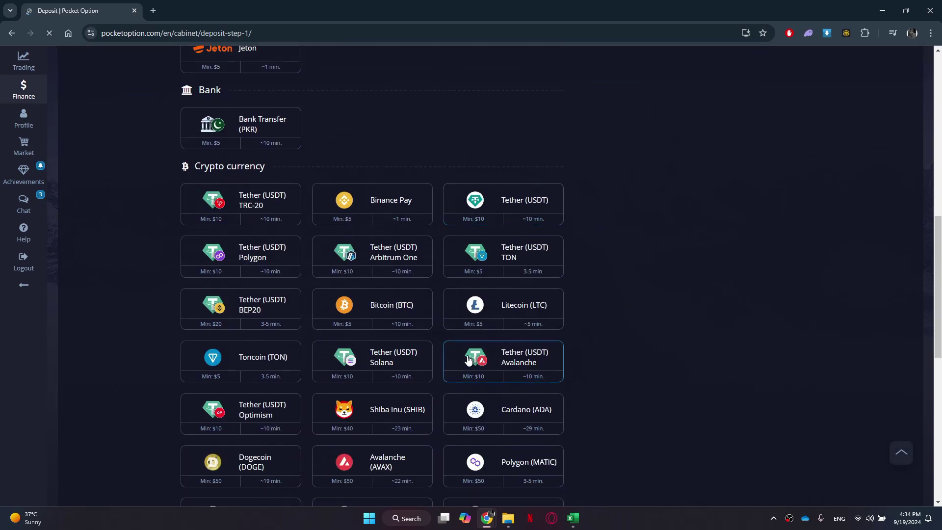
# Create a $5 Bitcoin (BTC) deposit request and continue to payment
pyautogui.click(384, 308)
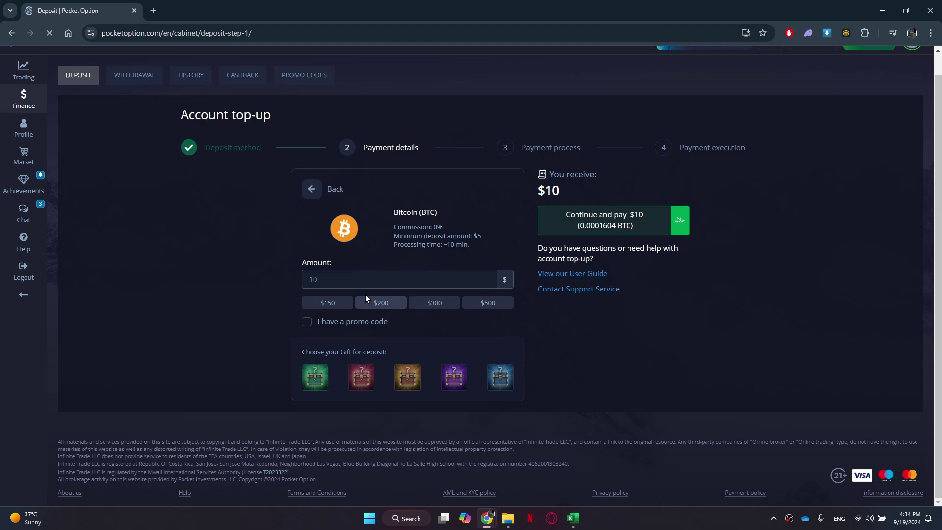
pyautogui.doubleClick(312, 281)
pyautogui.write('5')
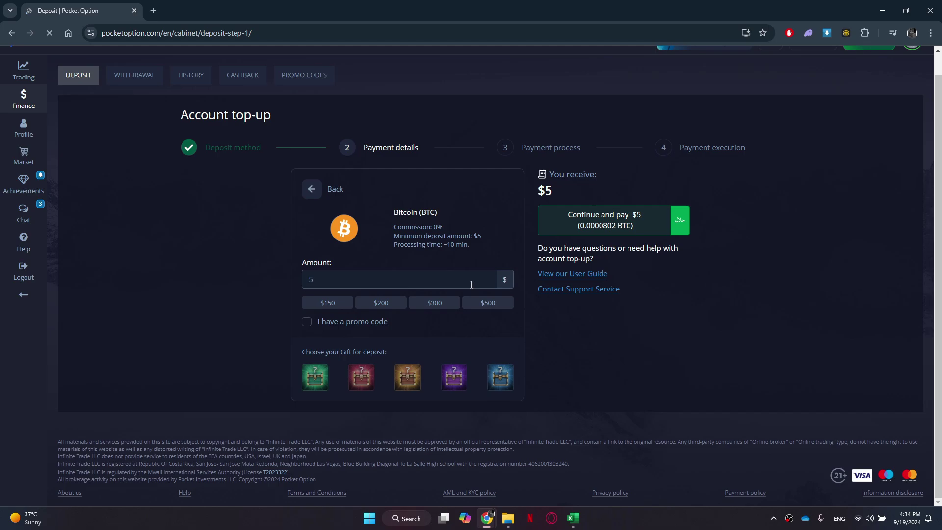
pyautogui.click(683, 227)
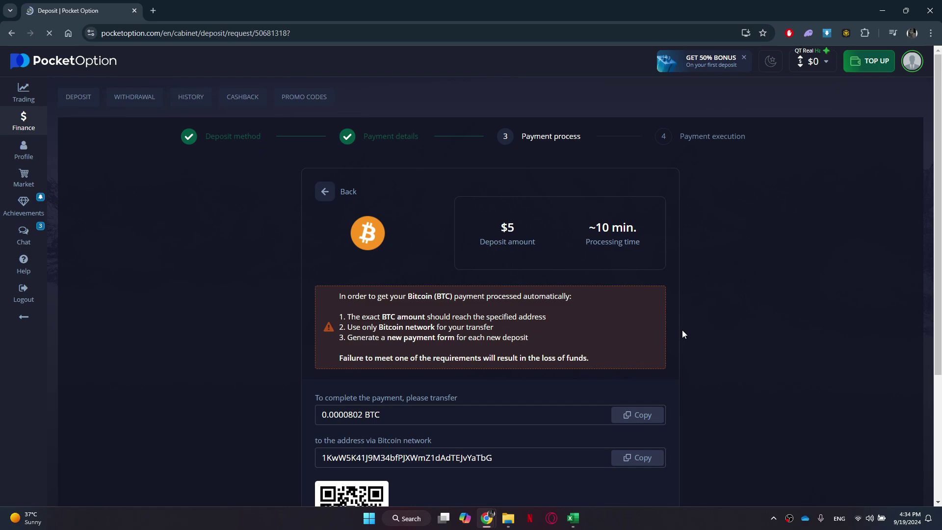
pyautogui.scroll(-2, 682, 330)
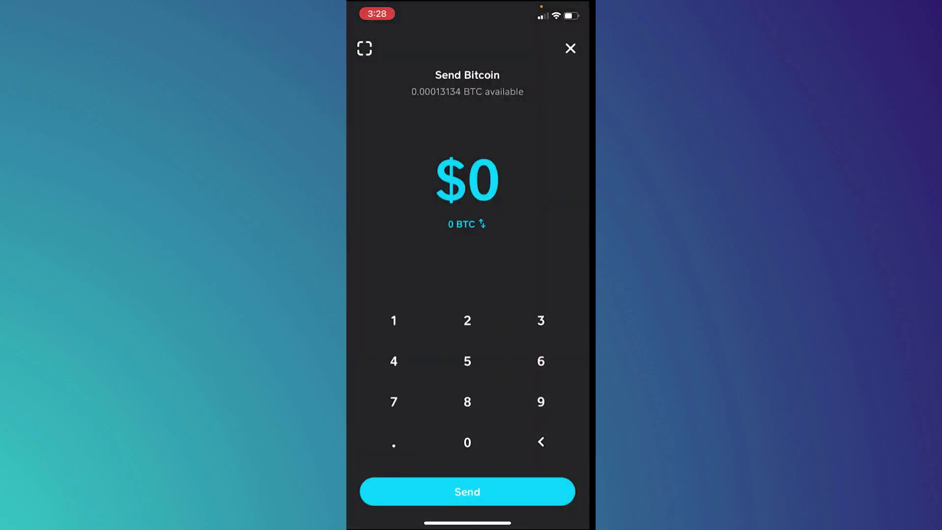
# Start Cash App's QR scanner to read the Pocket Option deposit code
pyautogui.click(365, 48)
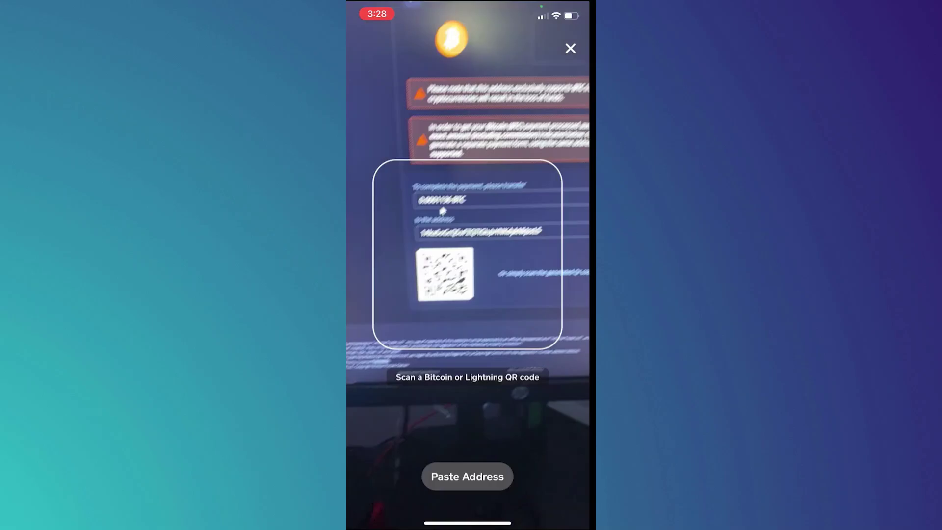